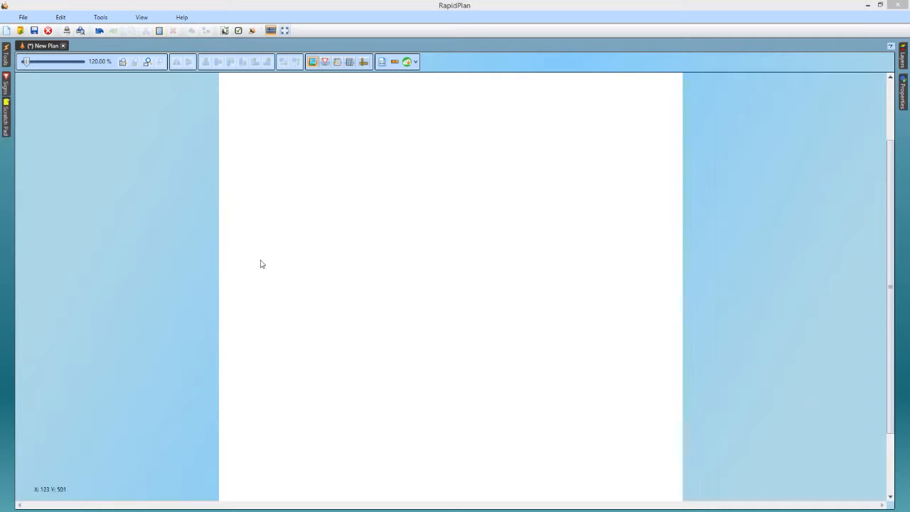
# - Draw a straight vertical two-lane road with the Road tool in the upper-left part of the blank plan
pyautogui.moveTo(5, 59)
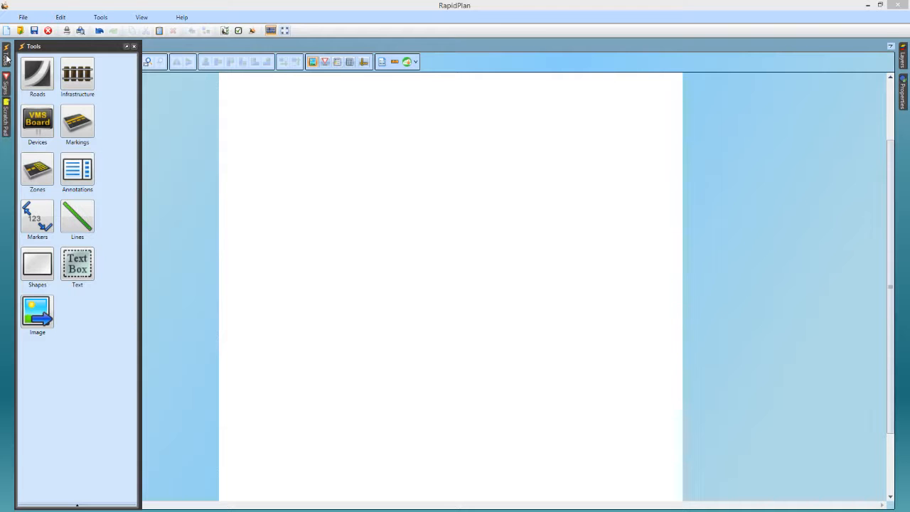
pyautogui.click(35, 79)
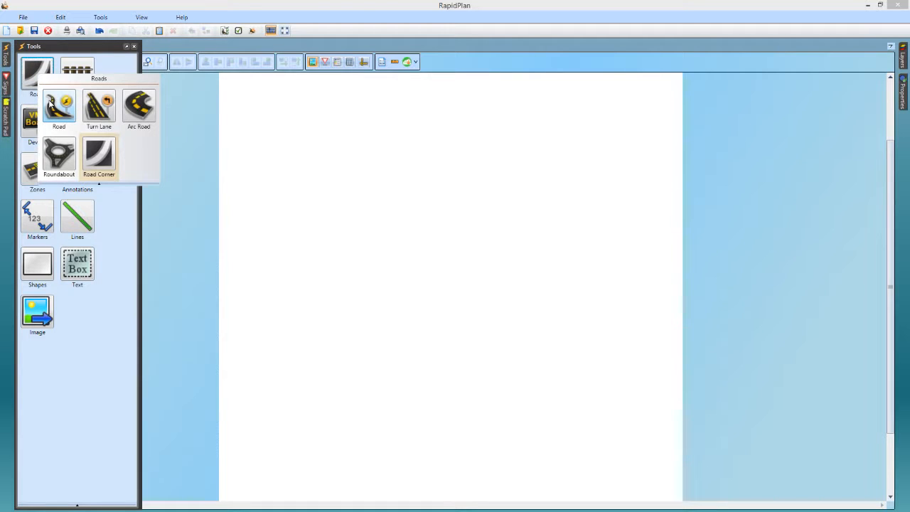
pyautogui.click(51, 105)
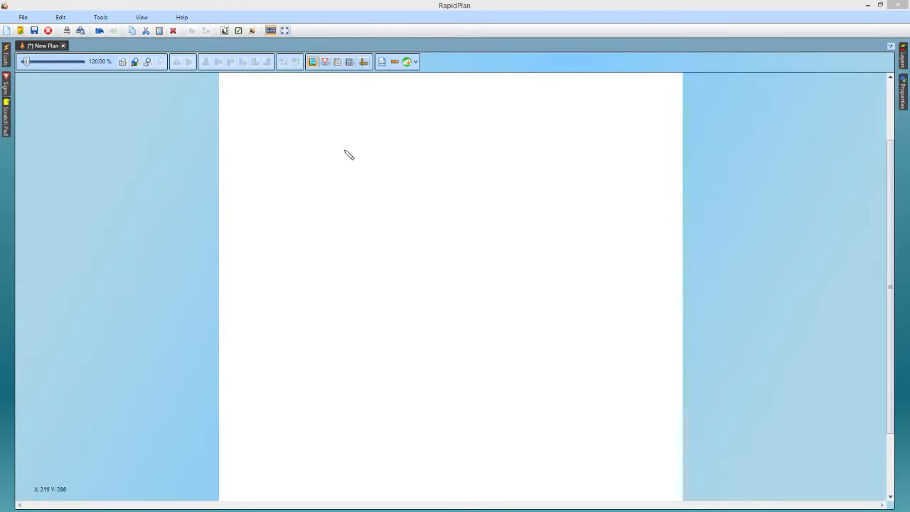
pyautogui.moveTo(344, 141); pyautogui.dragTo(344, 342)
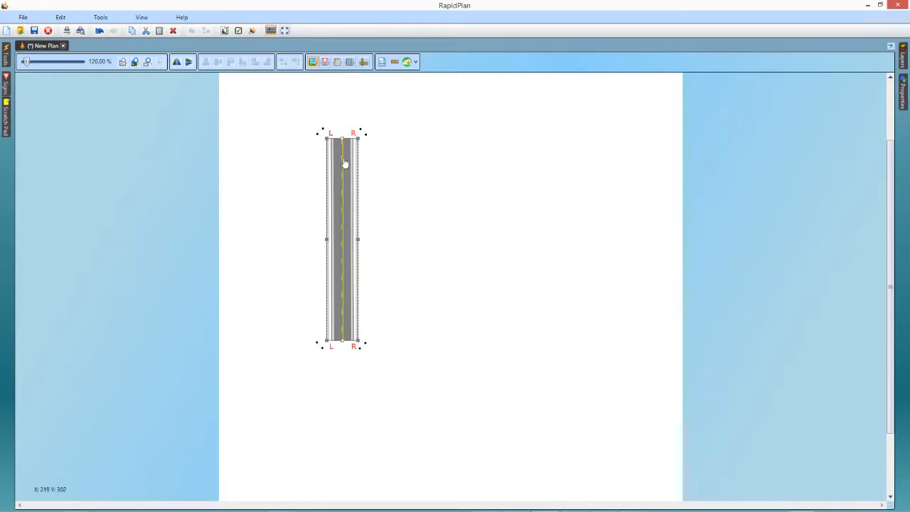
pyautogui.click(348, 375)
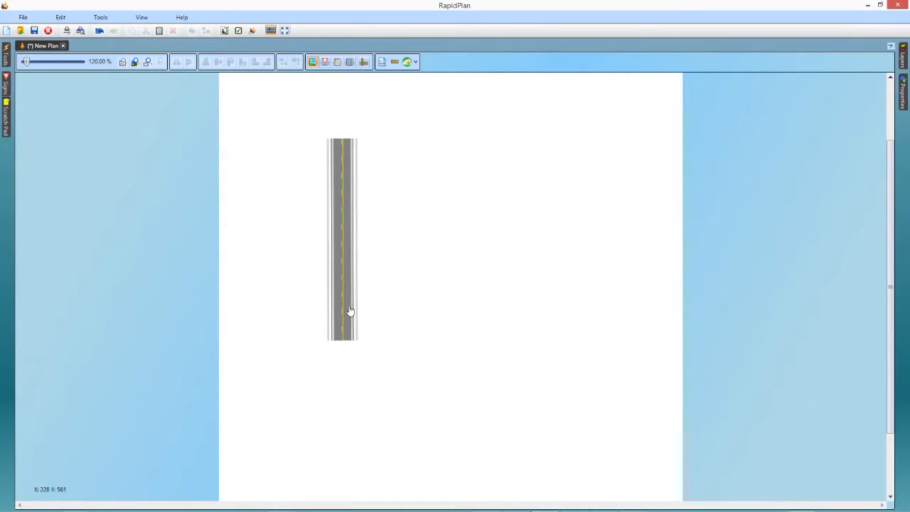
# - Draw a road with a lane count of 1 from the lower half of the two-lane road straight down past its end
pyautogui.click(10, 60)
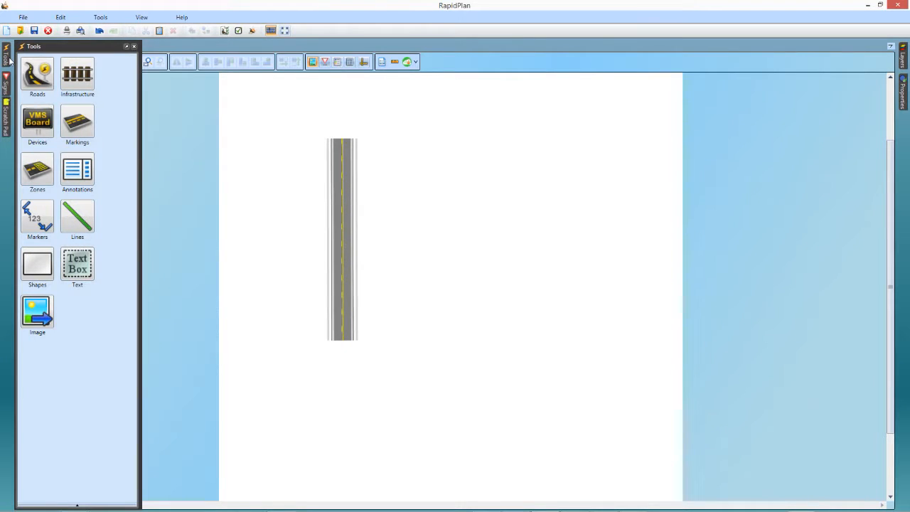
pyautogui.click(31, 73)
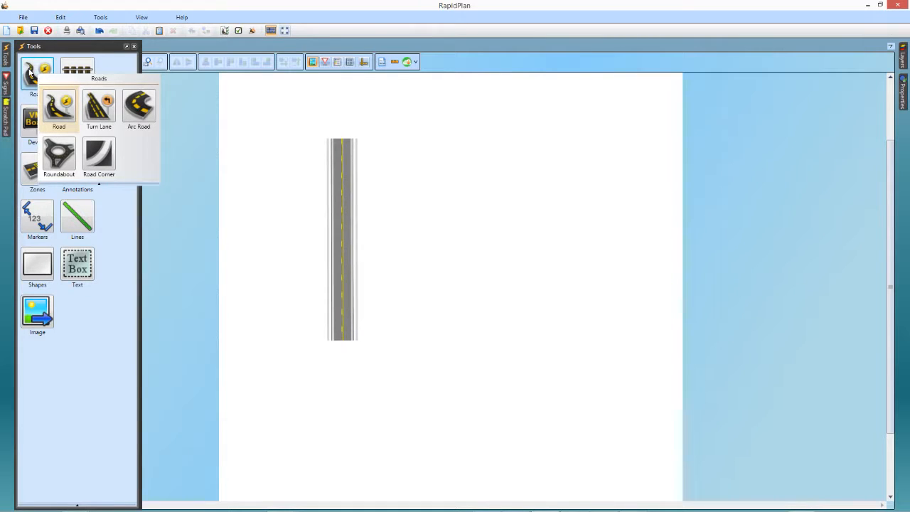
pyautogui.click(54, 104)
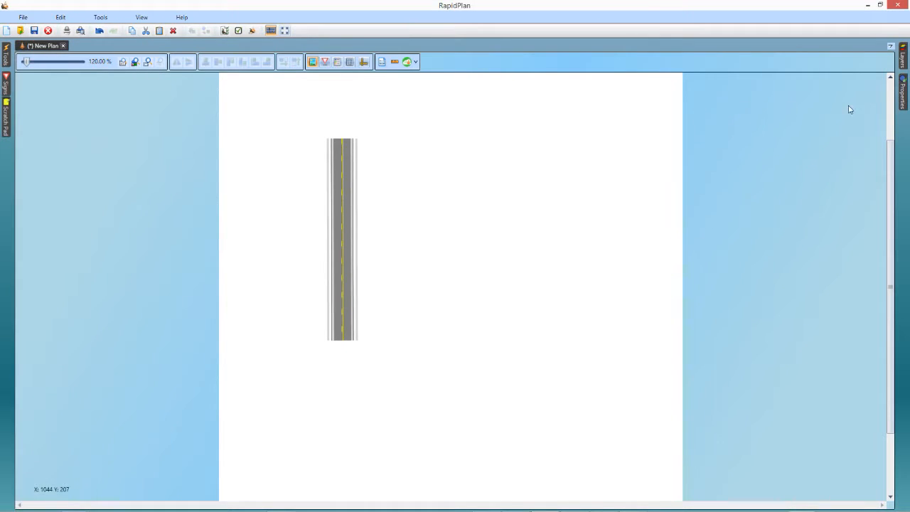
pyautogui.click(906, 98)
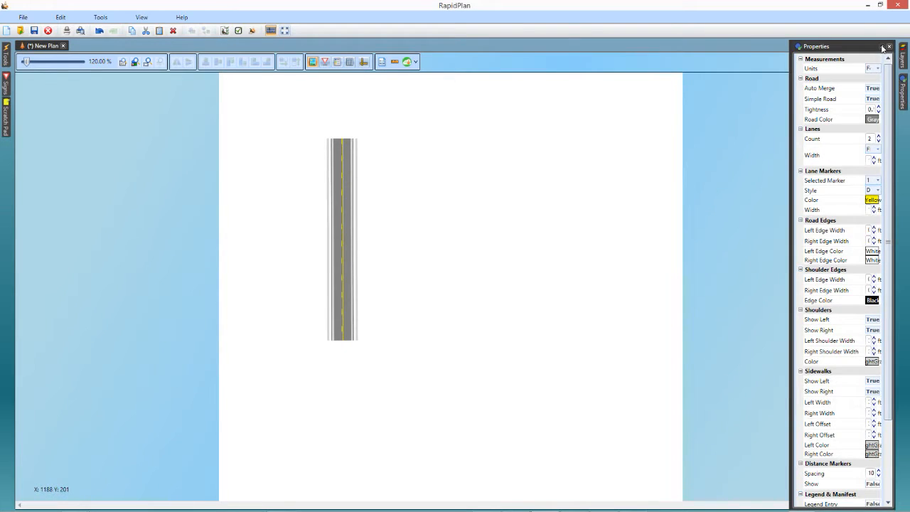
pyautogui.click(883, 47)
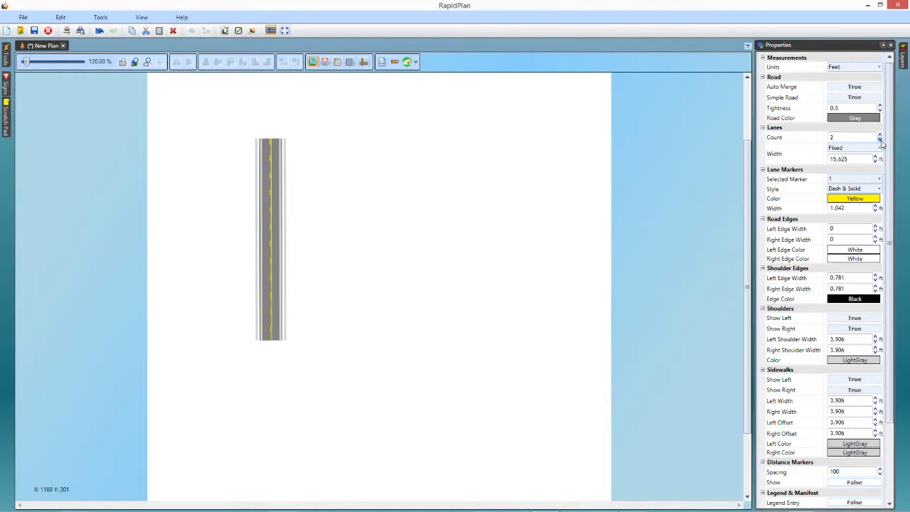
pyautogui.click(880, 141)
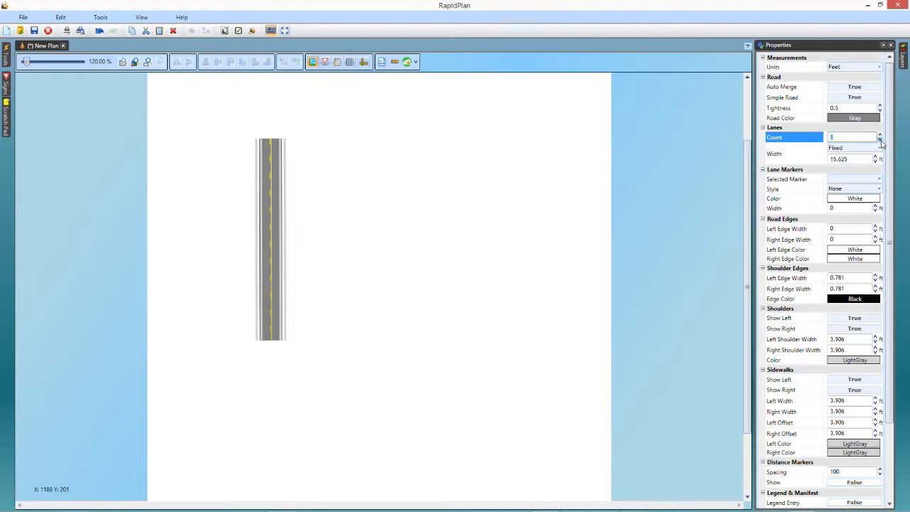
pyautogui.click(884, 44)
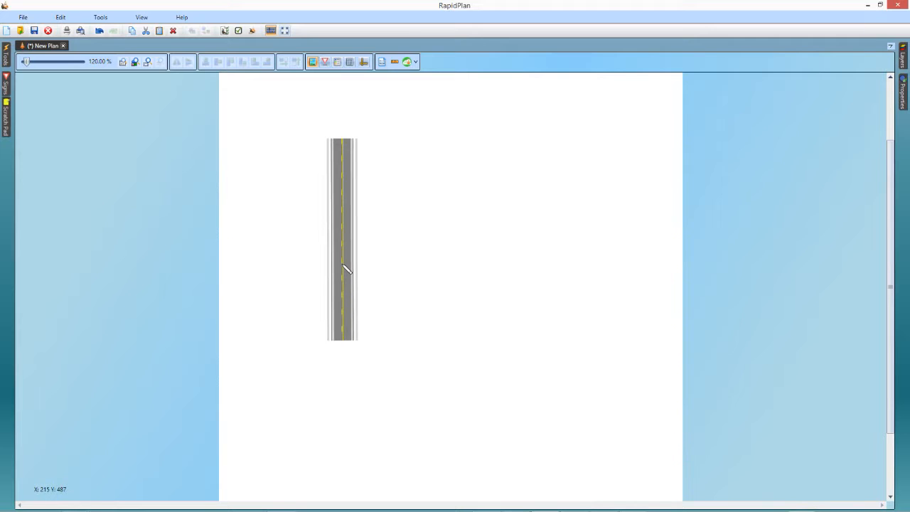
pyautogui.moveTo(345, 268); pyautogui.dragTo(344, 445)
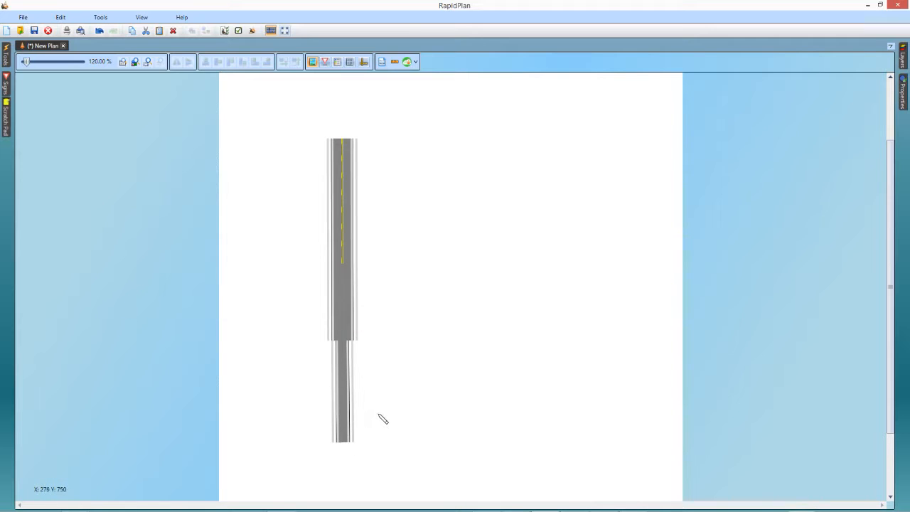
# - Shift the single-lane road slightly left so its left edge lines up with the two-lane road
pyautogui.click(342, 384)
pyautogui.moveTo(342, 385); pyautogui.dragTo(339, 385)
pyautogui.click(409, 382)
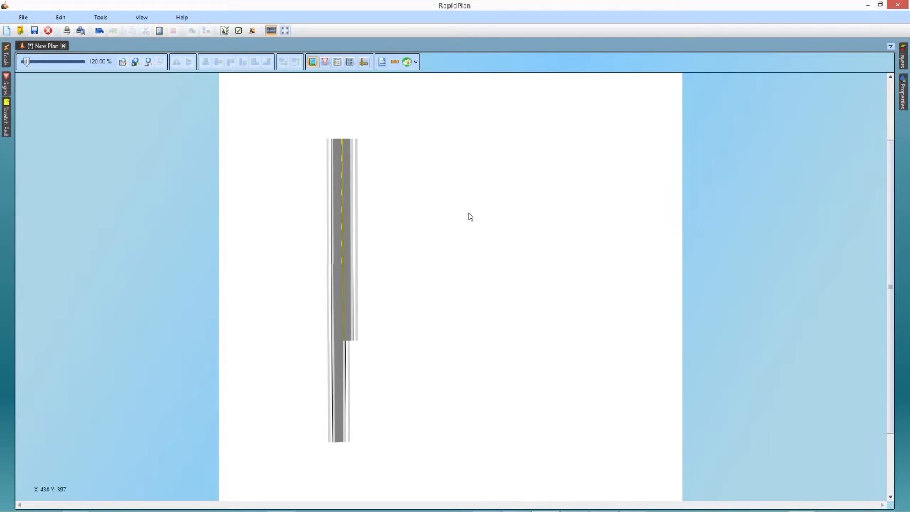
# - Draw another single-lane road down the right-hand lane, bending at the two-lane road's end to merge into the narrow road below
pyautogui.moveTo(6, 59)
pyautogui.moveTo(905, 84)
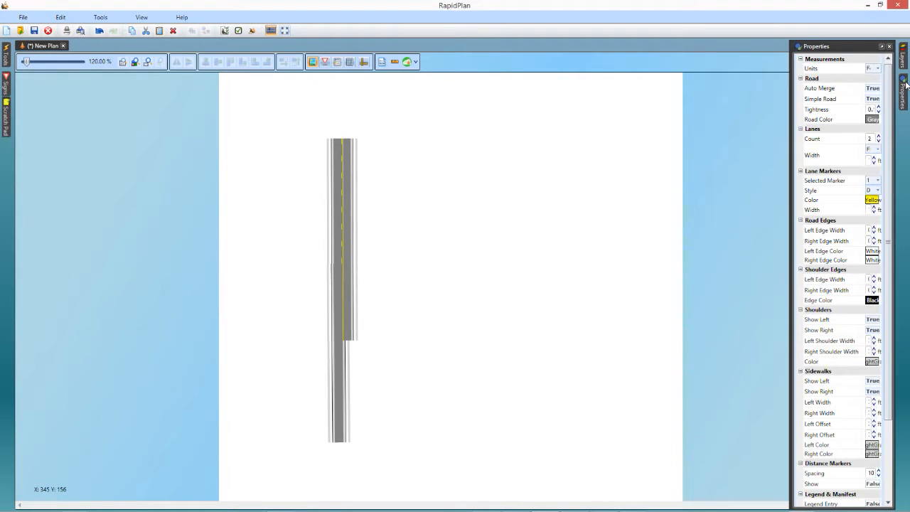
pyautogui.click(879, 144)
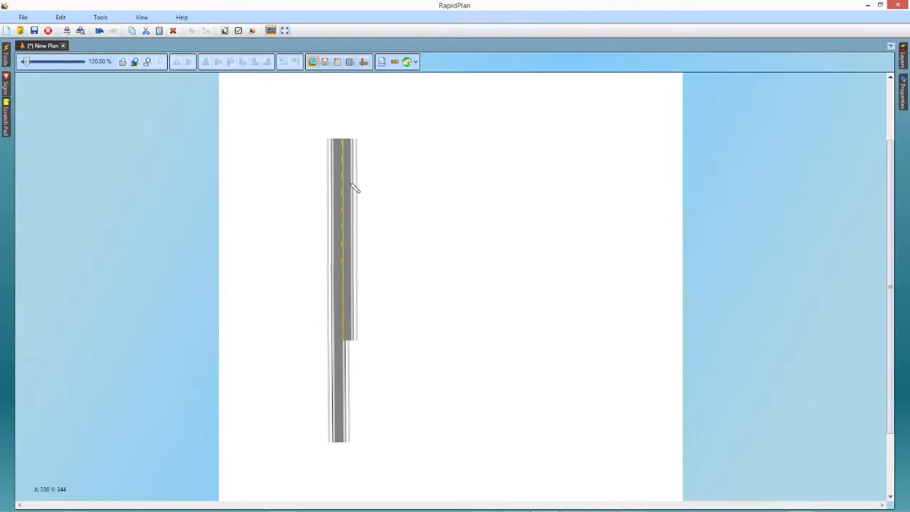
pyautogui.moveTo(354, 190); pyautogui.dragTo(344, 425)
pyautogui.click(457, 388)
# - Adjust the upper, middle and lower control points of the merging road so its edges align with the roads beneath it
pyautogui.click(352, 203)
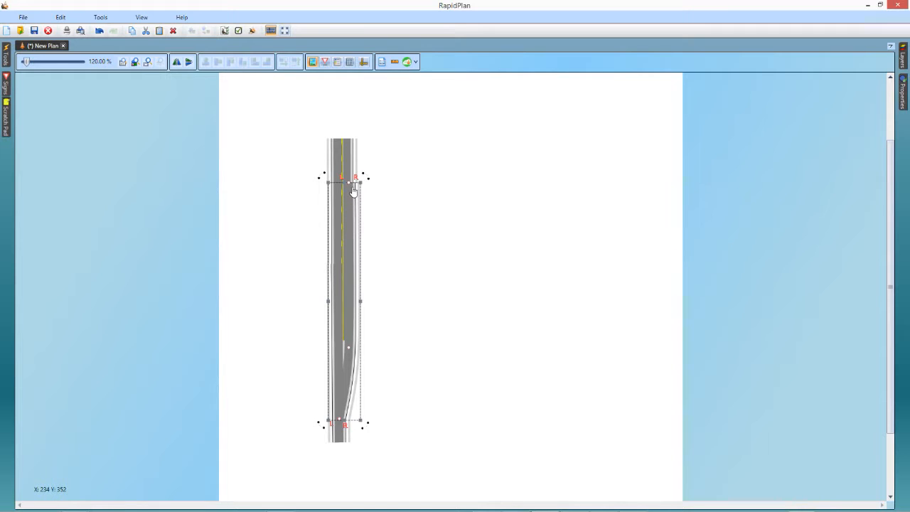
pyautogui.moveTo(349, 182); pyautogui.dragTo(347, 181)
pyautogui.click(385, 258)
pyautogui.click(351, 365)
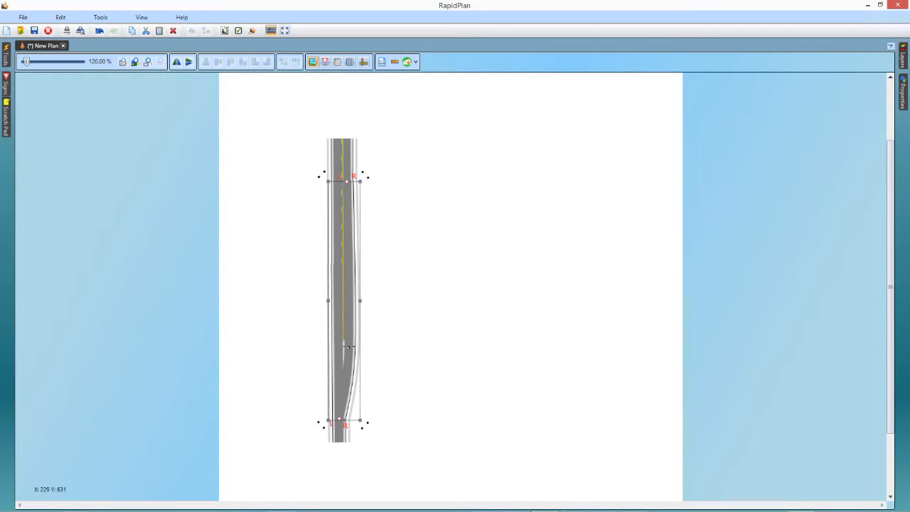
pyautogui.moveTo(347, 346); pyautogui.dragTo(346, 347)
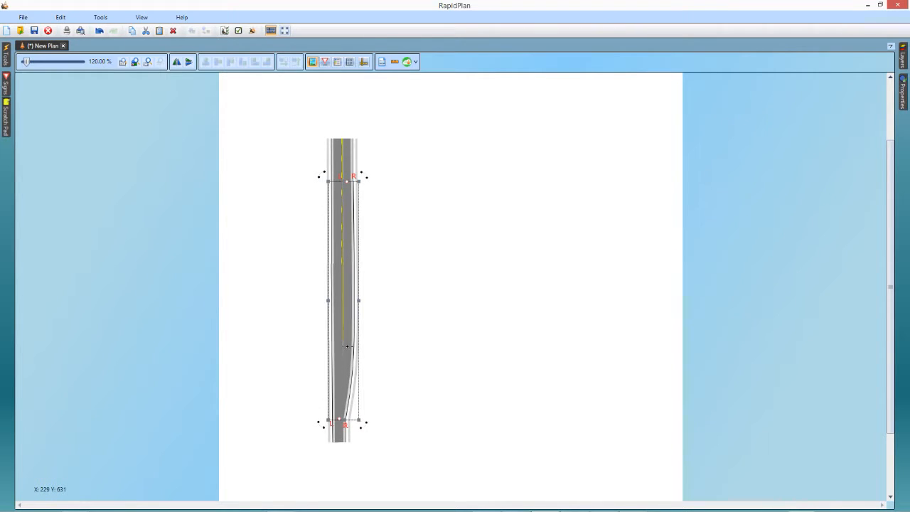
pyautogui.click(404, 349)
pyautogui.click(341, 421)
pyautogui.moveTo(342, 426)
pyautogui.mouseDown()
pyautogui.moveTo(342, 386)
pyautogui.moveTo(340, 422)
pyautogui.mouseUp()
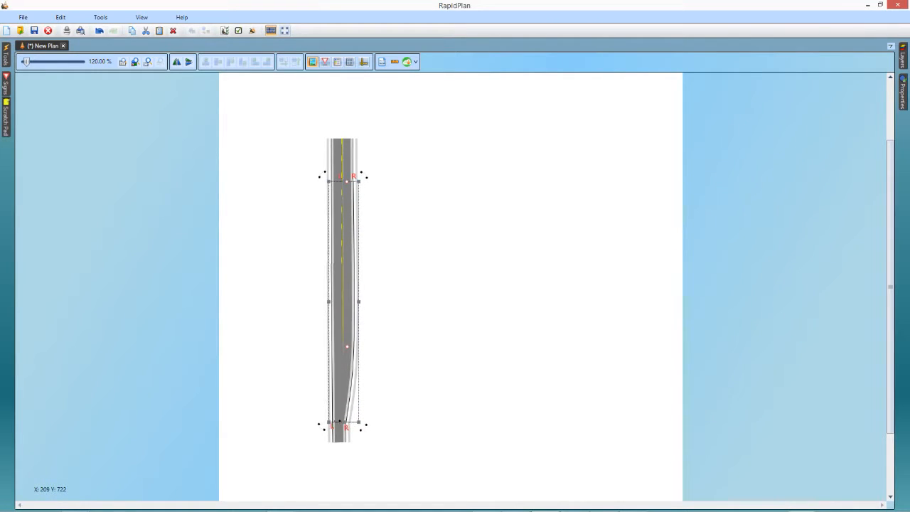
pyautogui.click(412, 393)
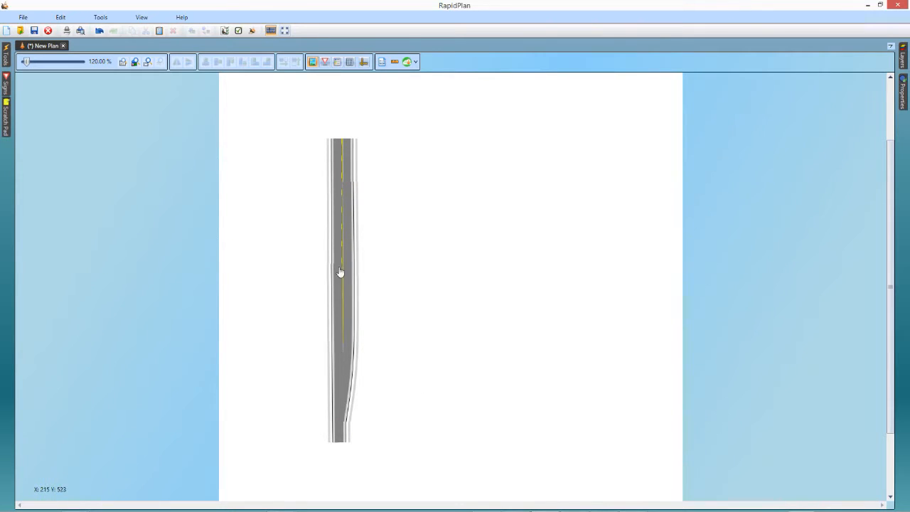
# - Apply a Lane Mask over the lower stretch of the yellow centre line, down to where the road starts to narrow
pyautogui.click(6, 56)
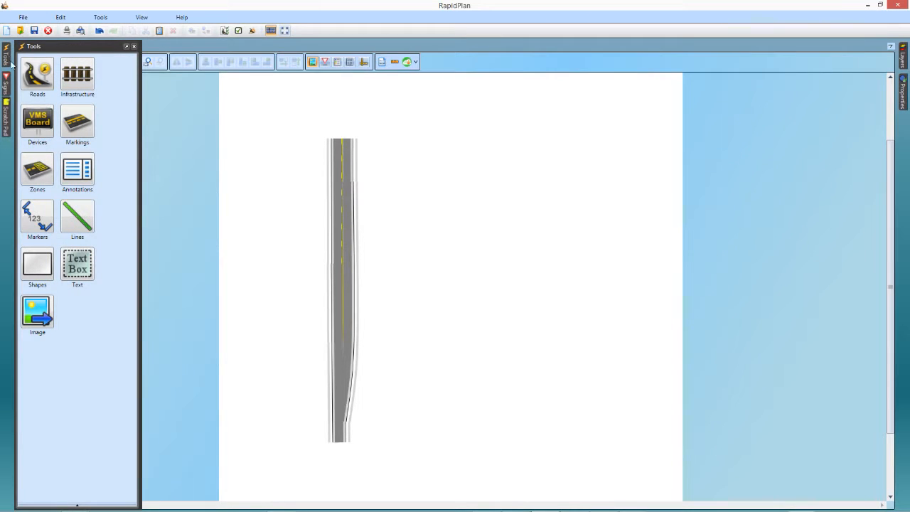
pyautogui.click(90, 128)
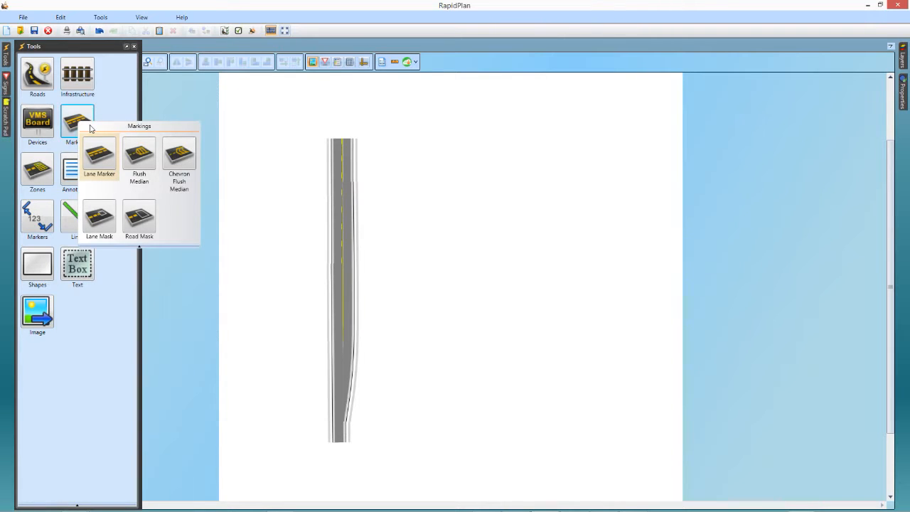
pyautogui.click(106, 216)
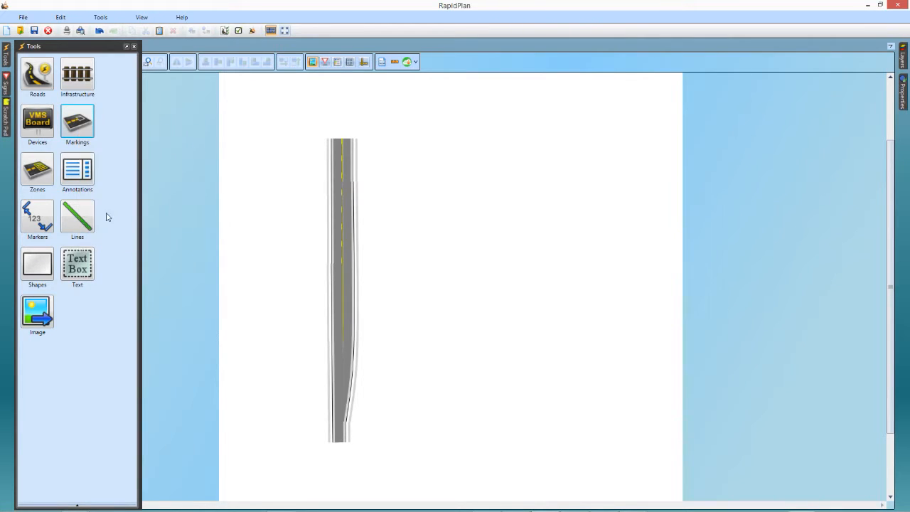
pyautogui.moveTo(345, 287); pyautogui.dragTo(344, 354)
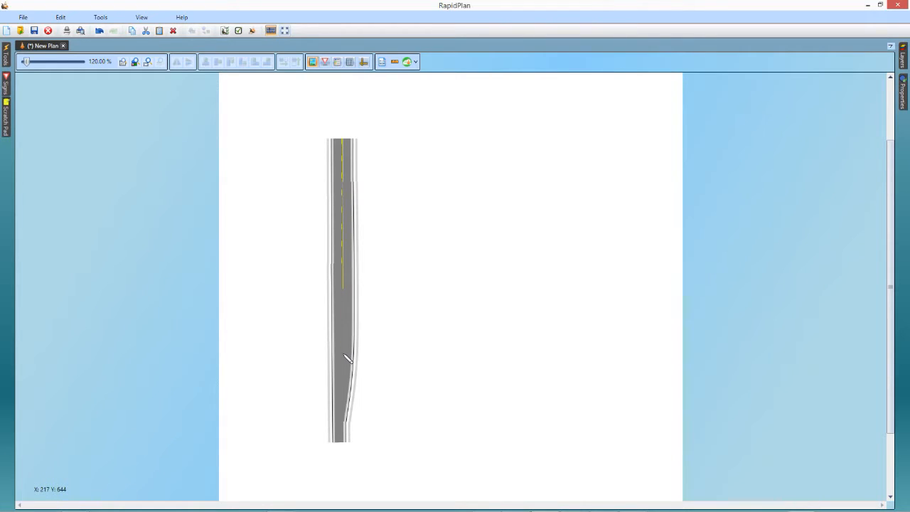
pyautogui.rightClick(416, 318)
# - Draw a Lane Marker in the predefined Dash style down the road centre over the masked stretch above the taper
pyautogui.click(5, 57)
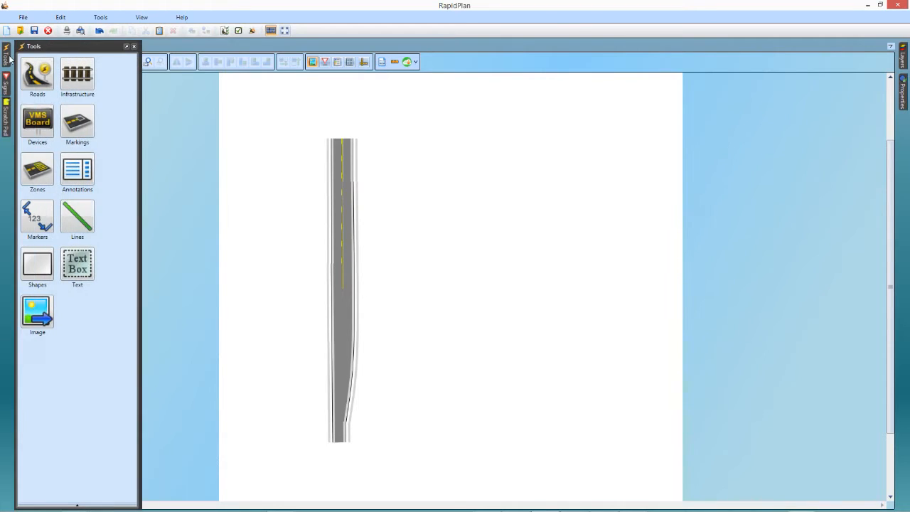
pyautogui.click(84, 126)
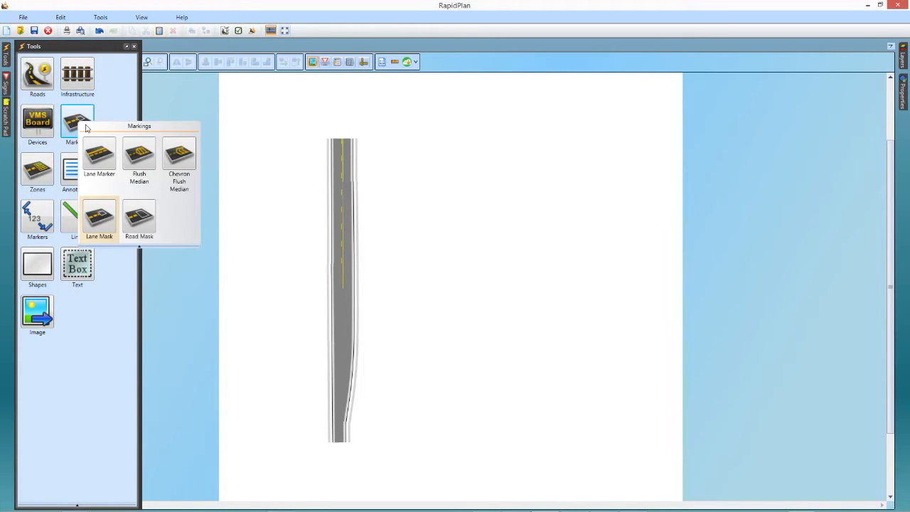
pyautogui.rightClick(102, 157)
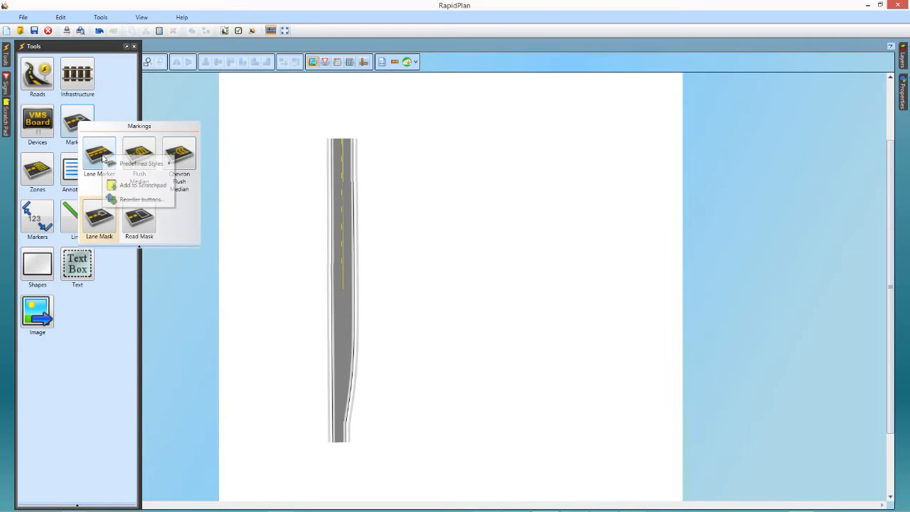
pyautogui.moveTo(129, 168)
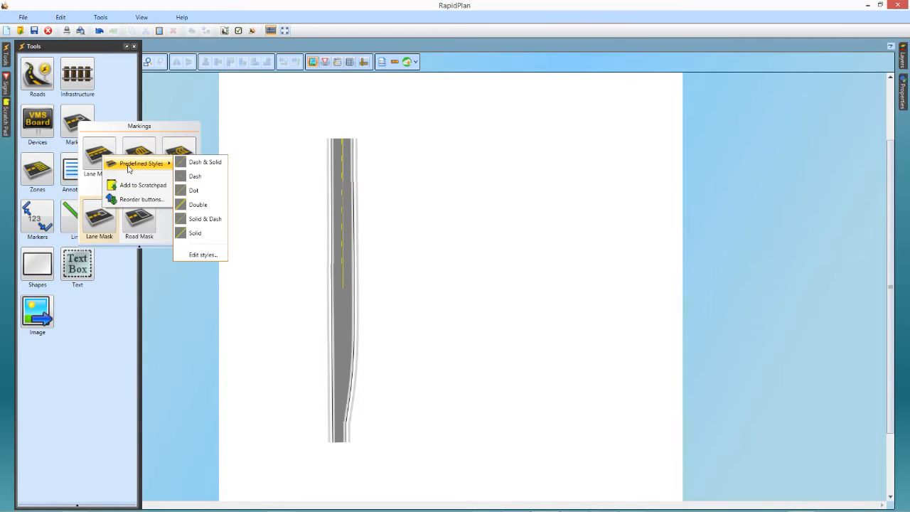
pyautogui.click(193, 176)
pyautogui.moveTo(347, 299); pyautogui.dragTo(348, 363)
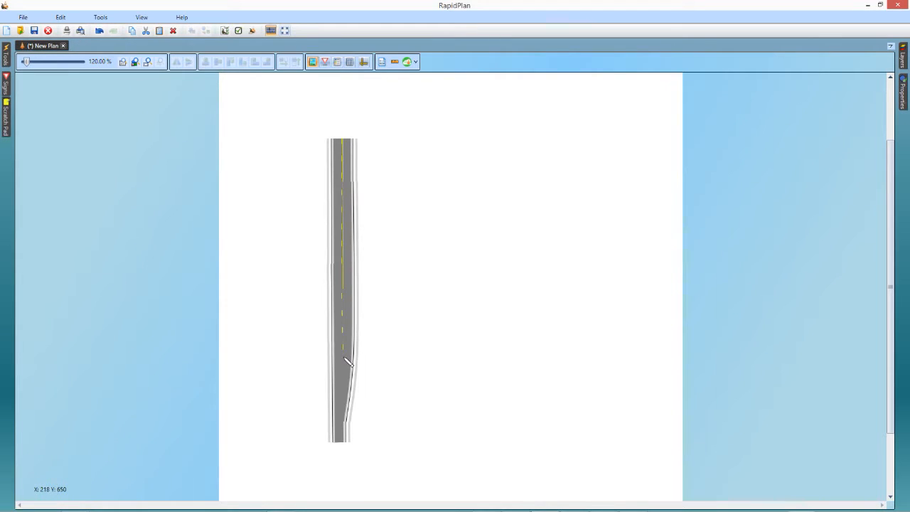
pyautogui.click(429, 331)
pyautogui.click(345, 218)
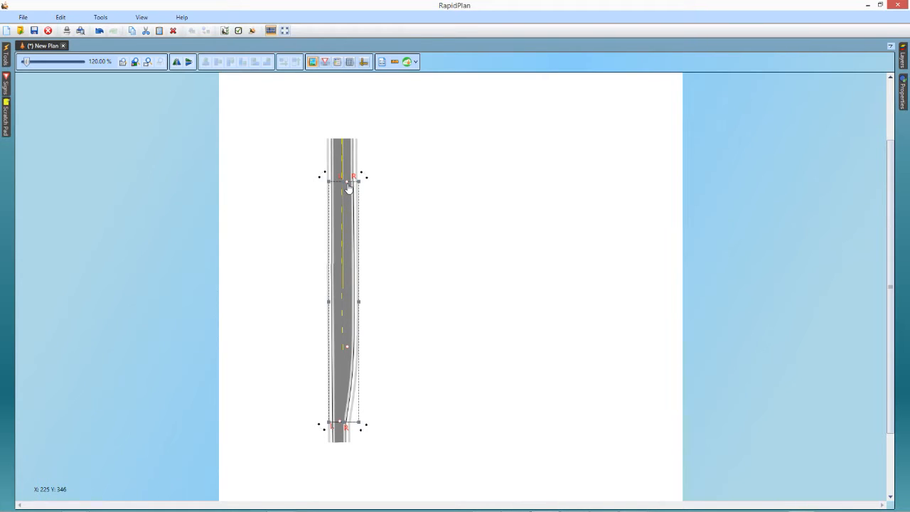
pyautogui.click(434, 280)
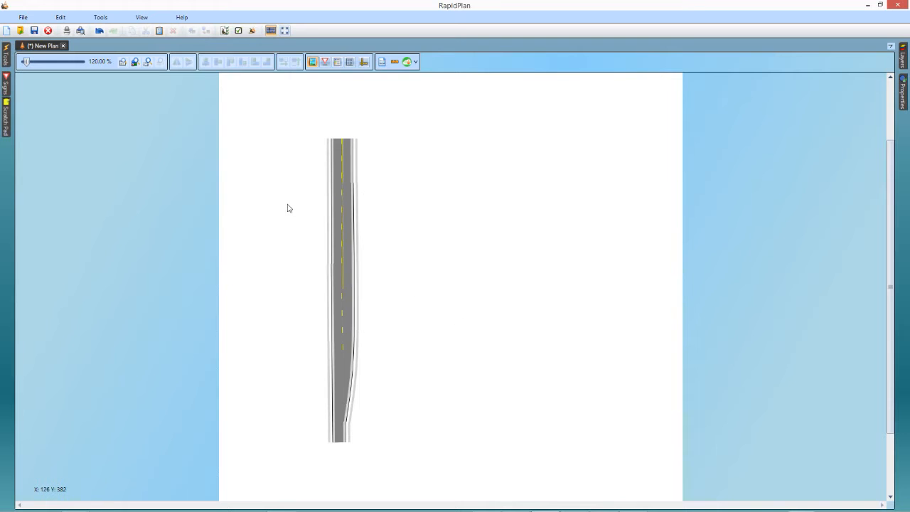
# - Draw a straight vertical road with a lane count of 3 to the right of the existing tapered road
pyautogui.moveTo(5, 58)
pyautogui.click(29, 71)
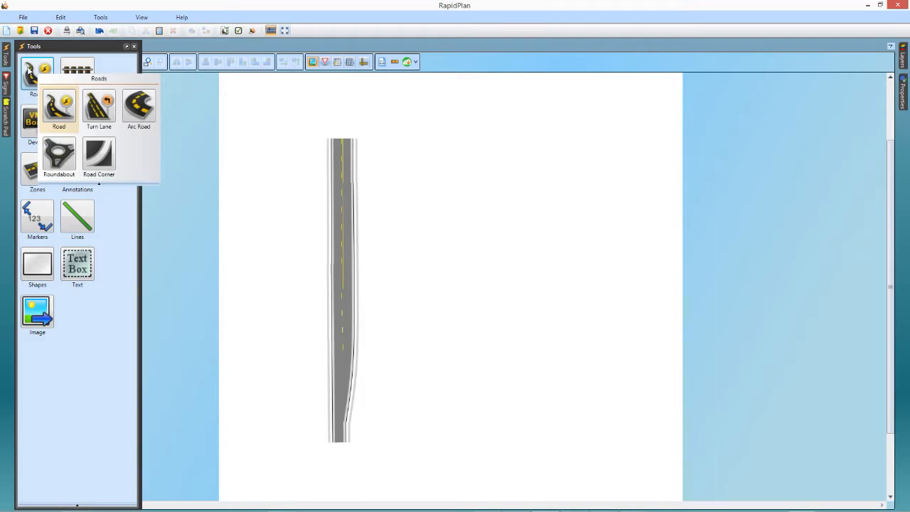
pyautogui.click(61, 110)
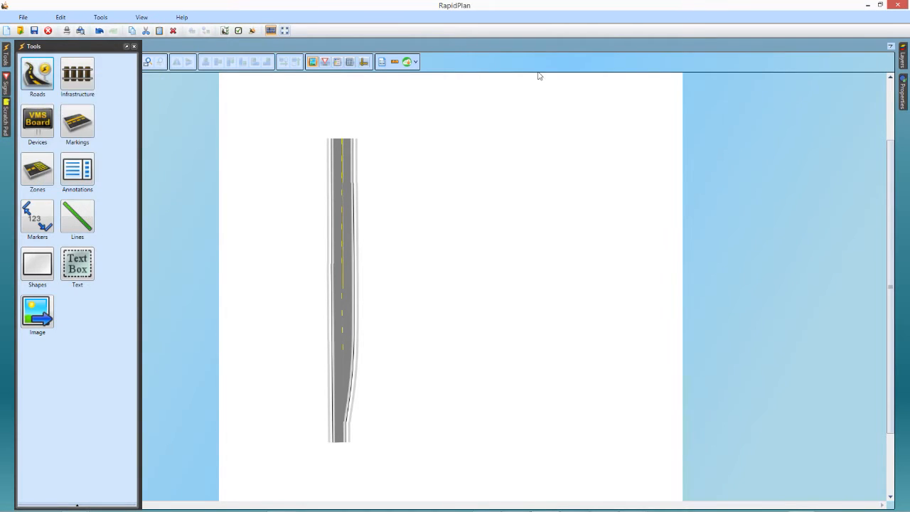
pyautogui.click(903, 57)
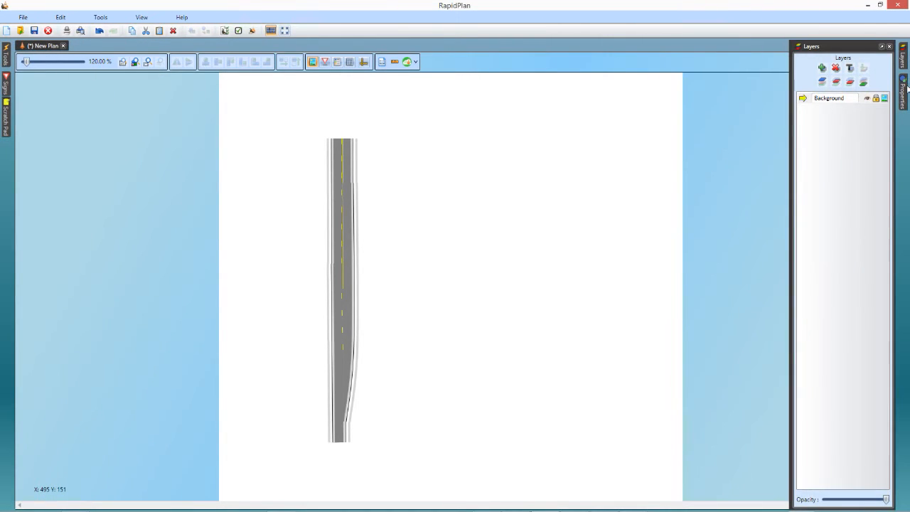
pyautogui.click(904, 89)
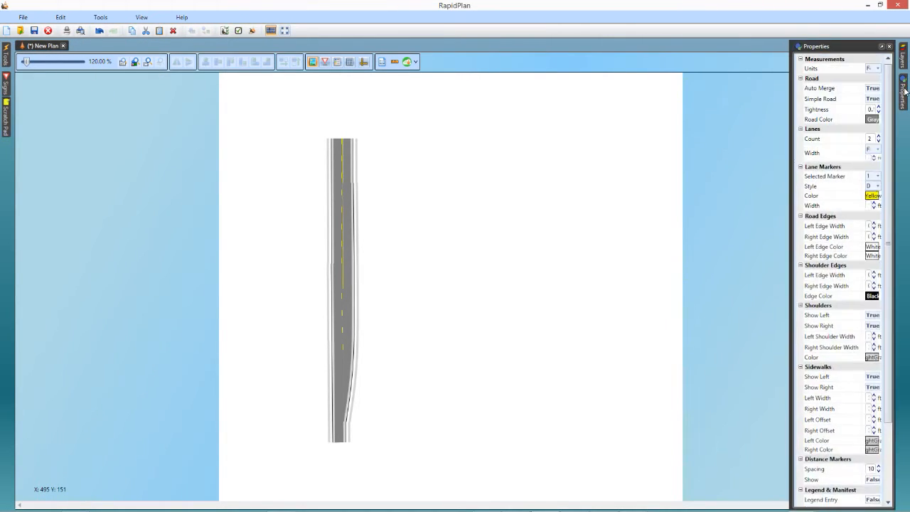
pyautogui.click(879, 138)
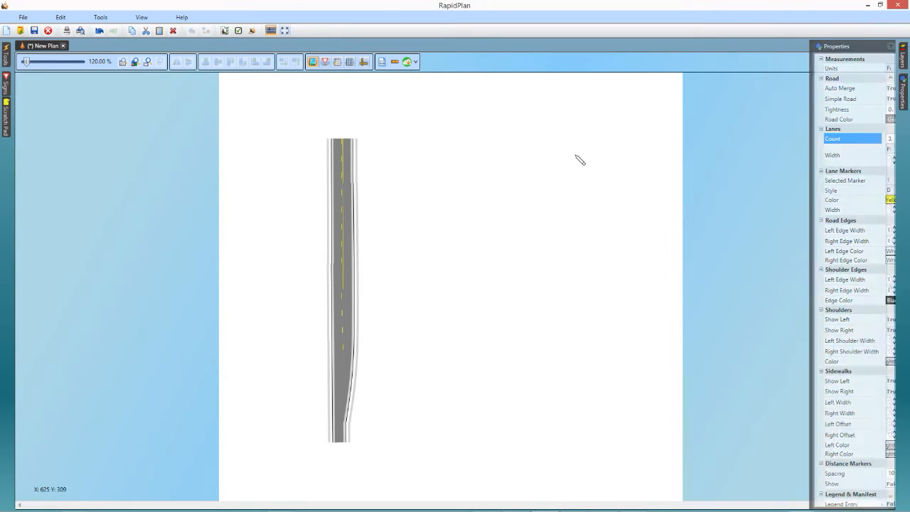
pyautogui.moveTo(519, 141)
pyautogui.mouseDown()
pyautogui.moveTo(512, 358)
pyautogui.moveTo(528, 309)
pyautogui.moveTo(515, 310)
pyautogui.mouseUp()
pyautogui.click(520, 292)
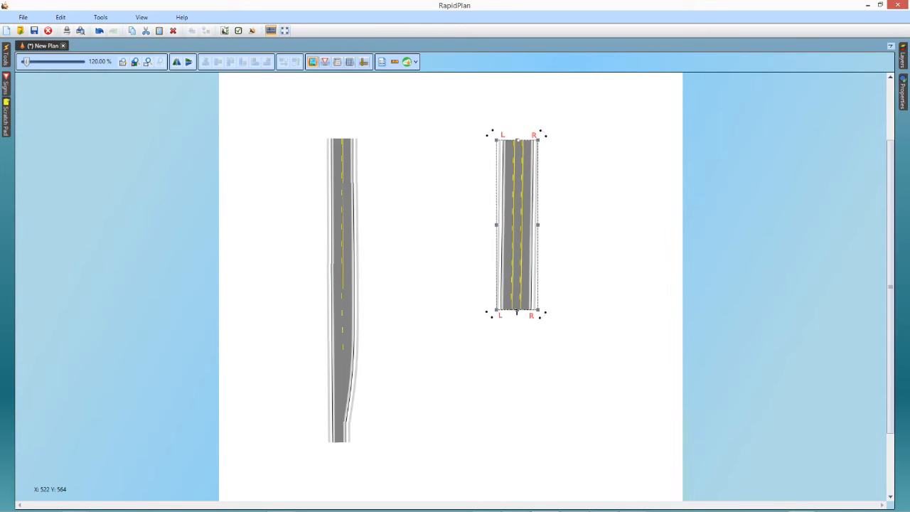
pyautogui.click(572, 289)
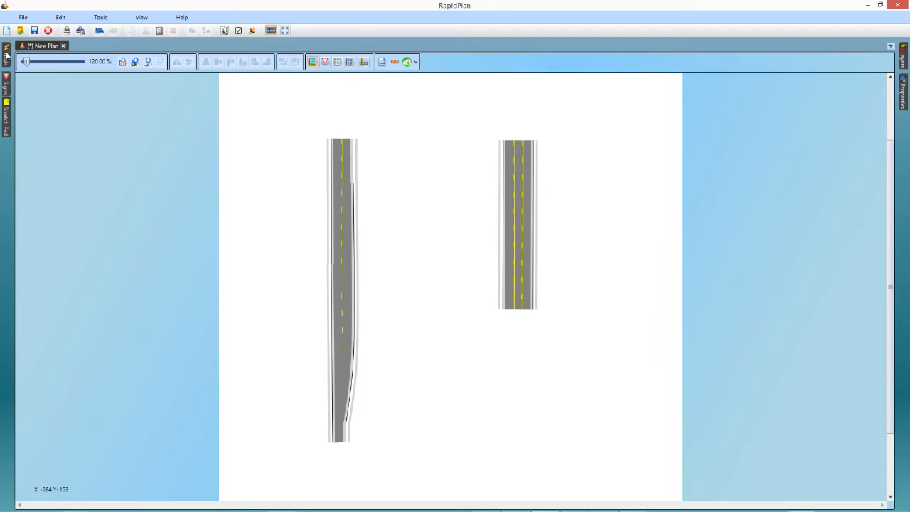
# - Draw a two-lane road down from the lower part of the three-lane road and align its left edge with that road
pyautogui.moveTo(6, 53)
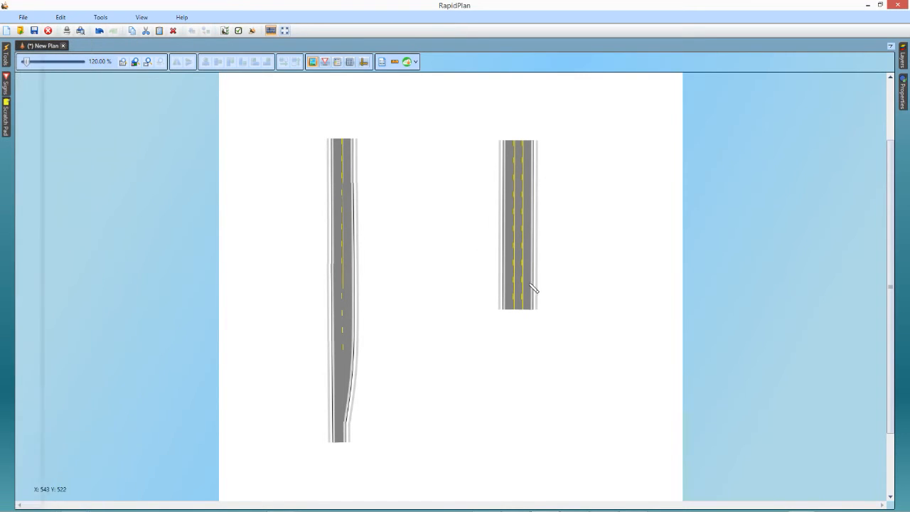
pyautogui.moveTo(520, 245); pyautogui.dragTo(521, 407)
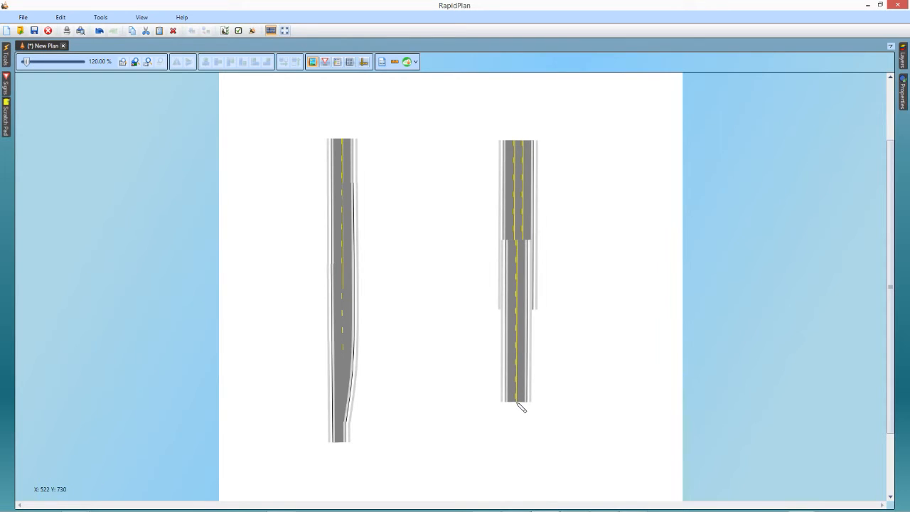
pyautogui.click(518, 362)
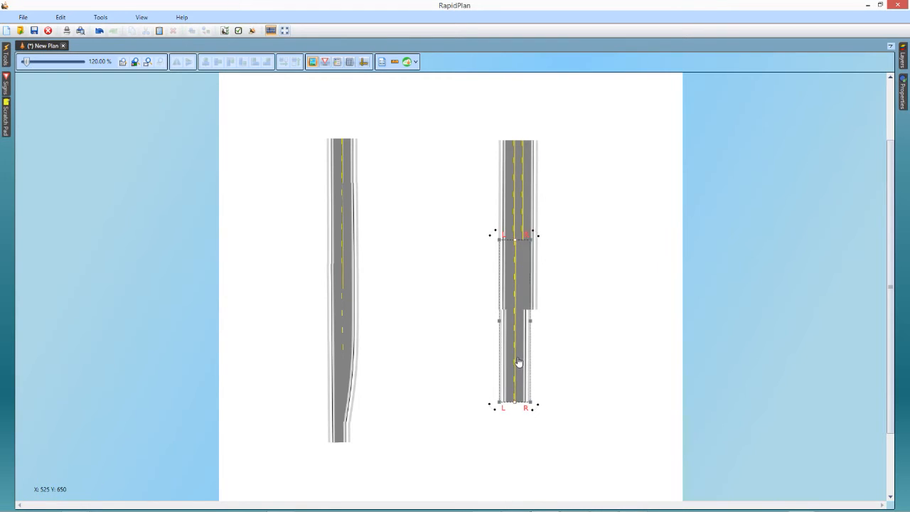
pyautogui.click(563, 356)
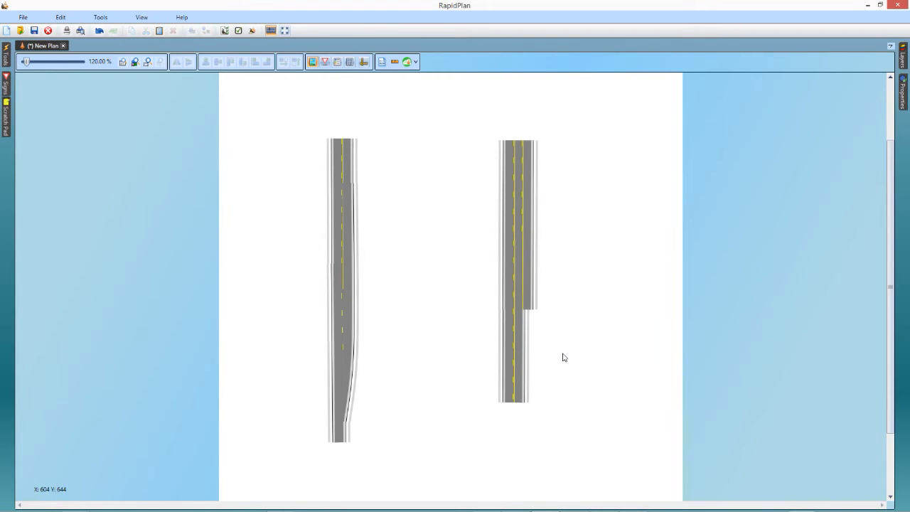
# - Draw a Road Corner narrowing downwards beside the roads and move it onto the step where the third lane ends
pyautogui.moveTo(5, 61)
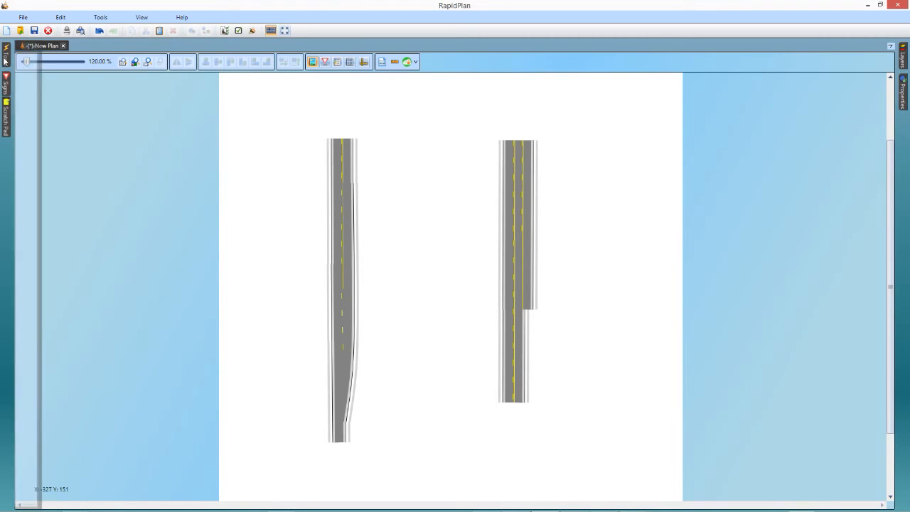
pyautogui.click(30, 71)
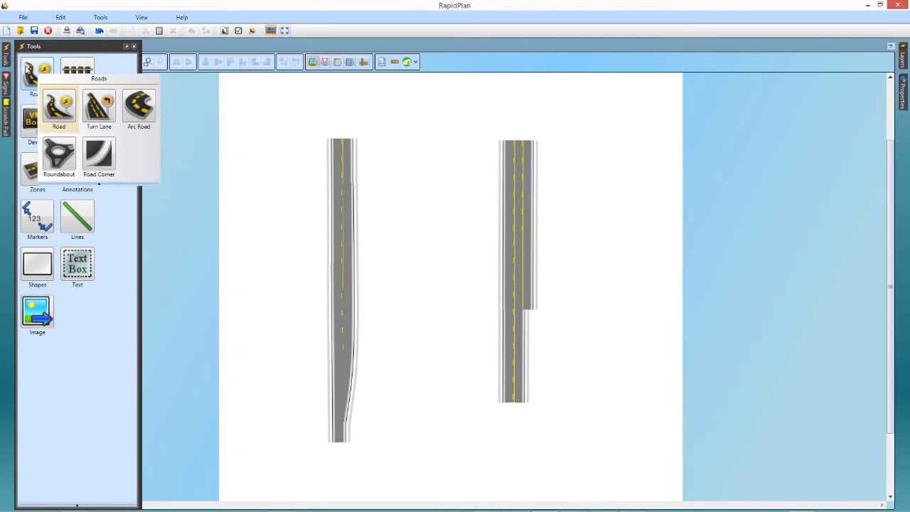
pyautogui.click(101, 153)
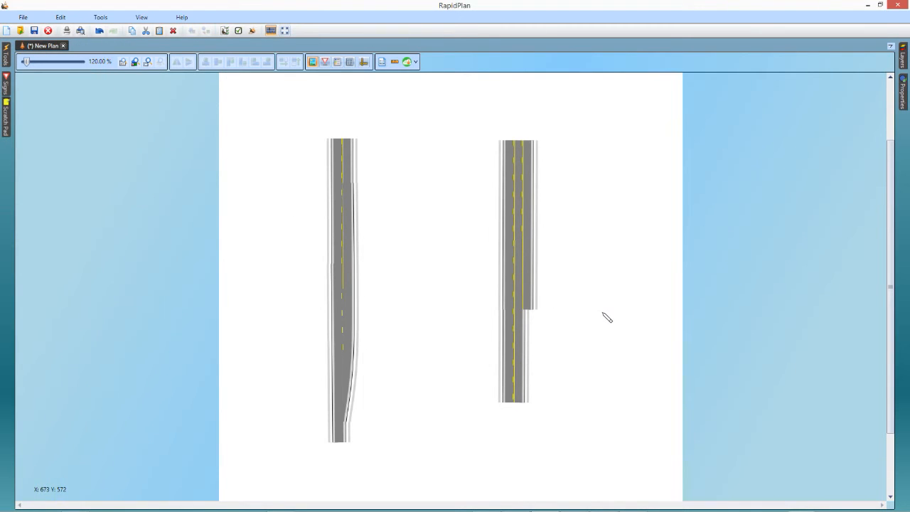
pyautogui.moveTo(585, 312); pyautogui.dragTo(596, 403)
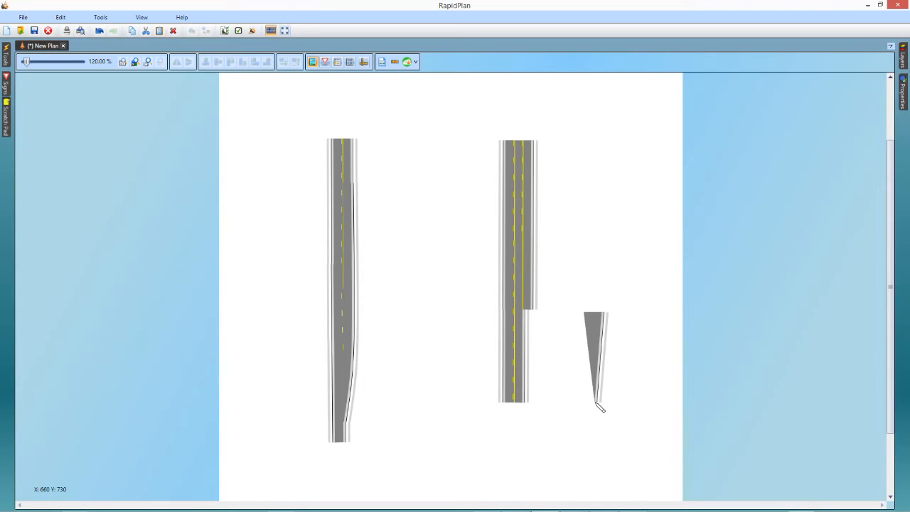
pyautogui.moveTo(599, 407); pyautogui.dragTo(601, 409)
pyautogui.click(591, 349)
pyautogui.moveTo(572, 353); pyautogui.dragTo(520, 346)
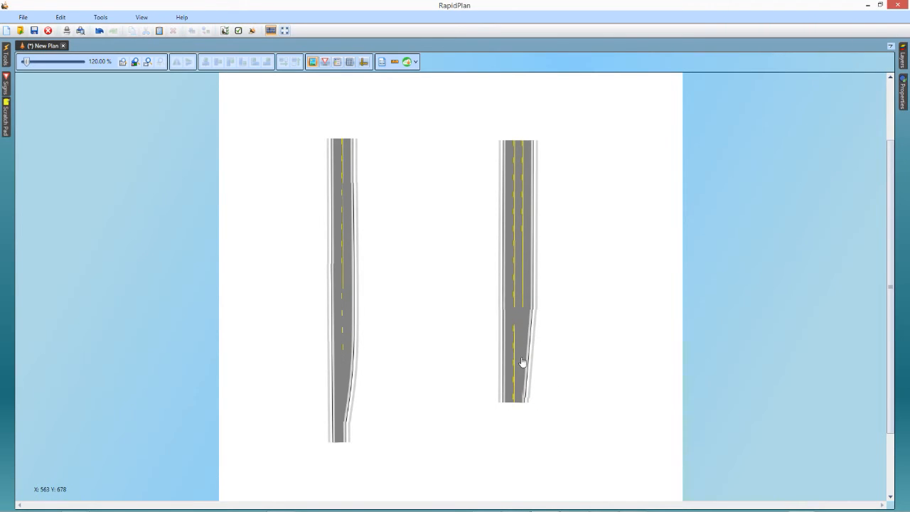
# - Adjust the road corner's upper control points to uncover the yellow line and align the taper with the three-lane road's right edge
pyautogui.click(521, 331)
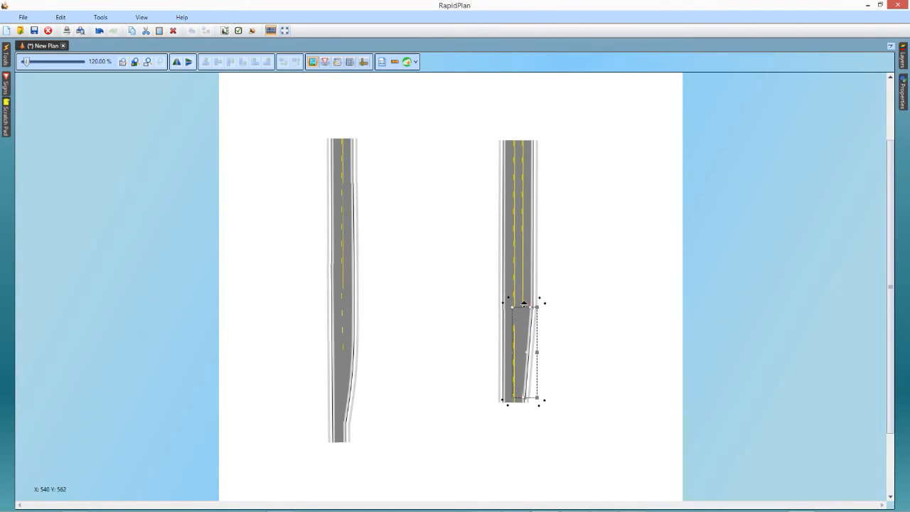
pyautogui.moveTo(512, 306); pyautogui.dragTo(515, 307)
pyautogui.click(588, 321)
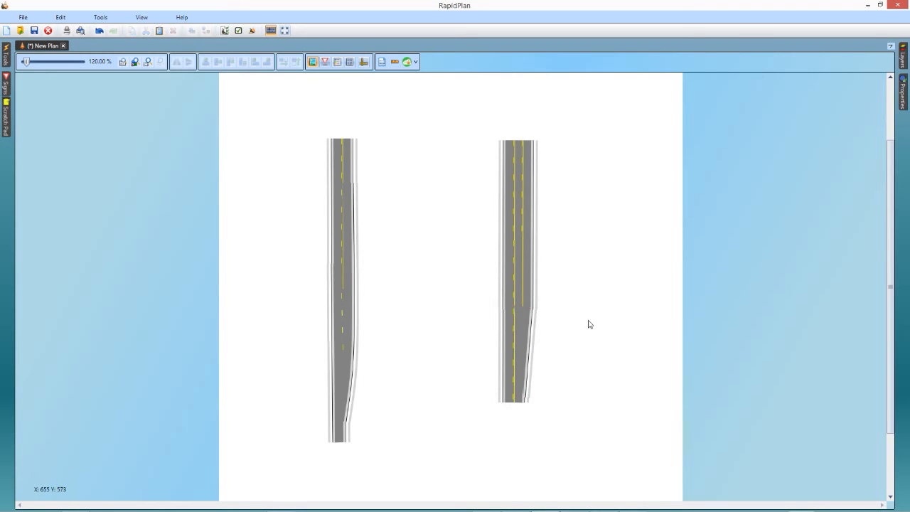
pyautogui.click(527, 346)
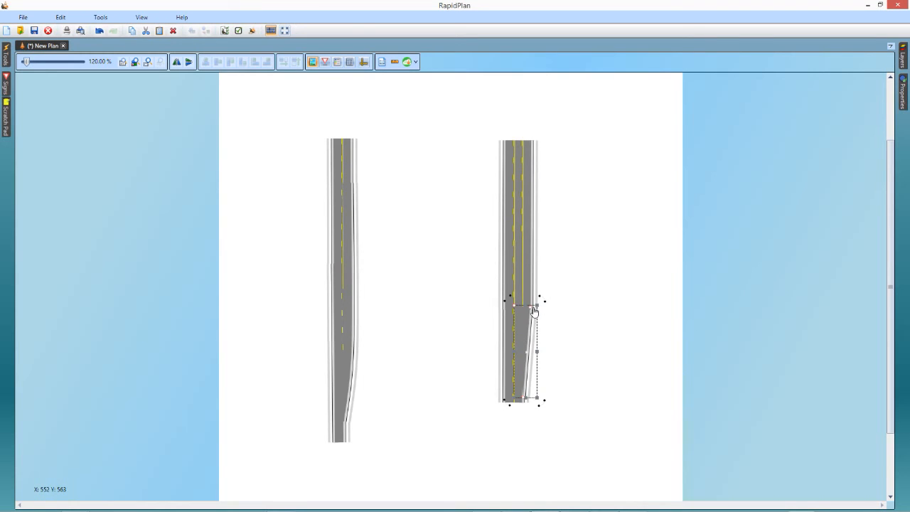
pyautogui.moveTo(533, 307); pyautogui.dragTo(534, 307)
pyautogui.click(557, 308)
pyautogui.click(525, 400)
pyautogui.click(581, 375)
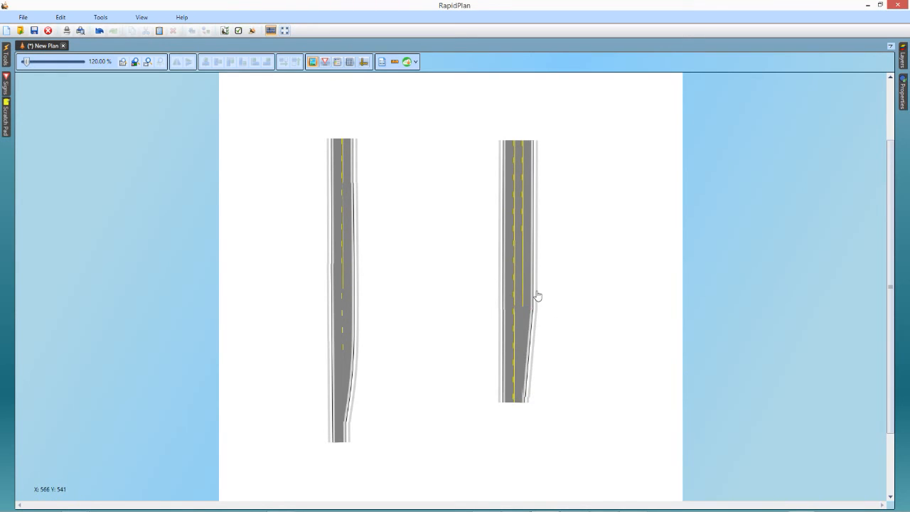